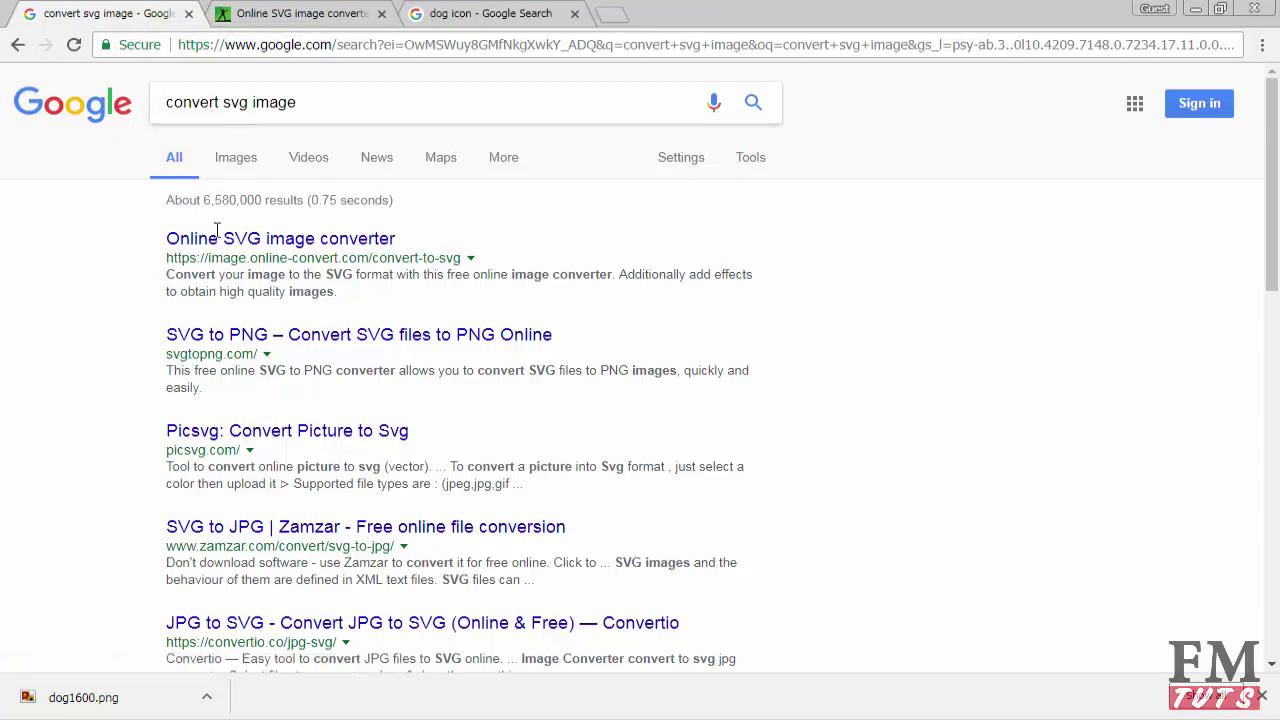
- Glance at the Online SVG image converter page, then return to the 'dog icon' Google Images results
left_click(270, 14)
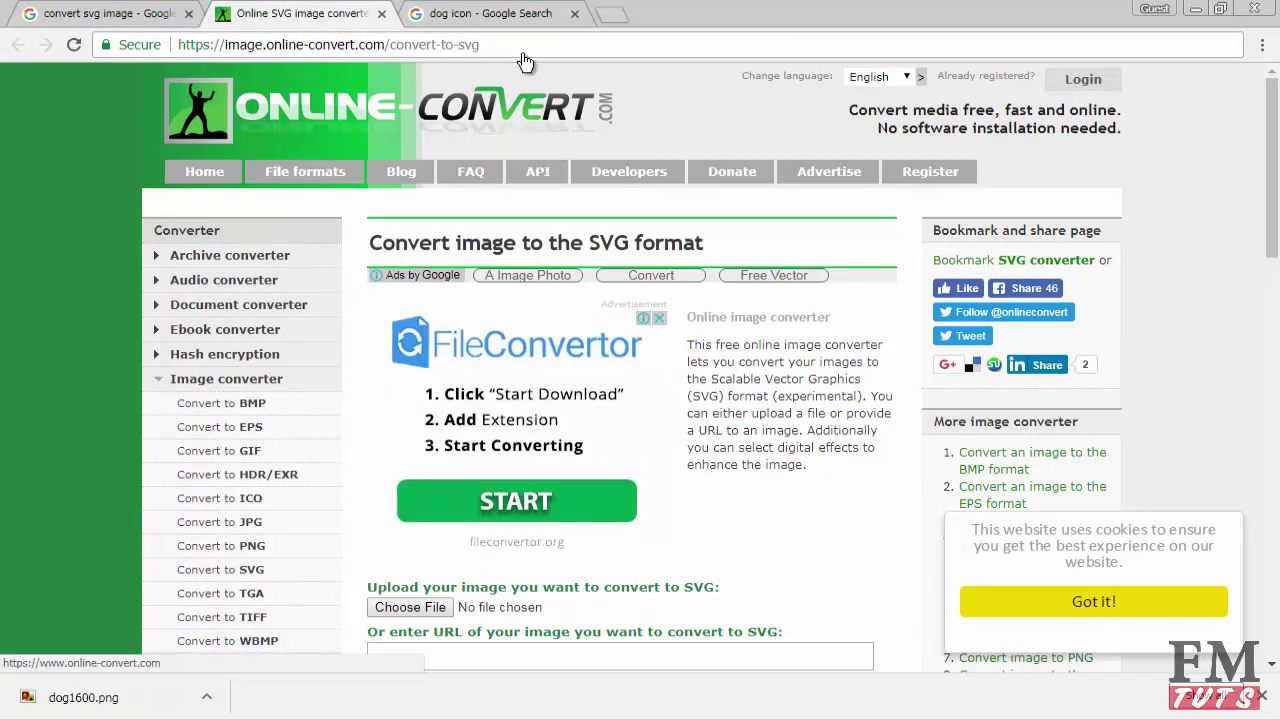
left_click(477, 10)
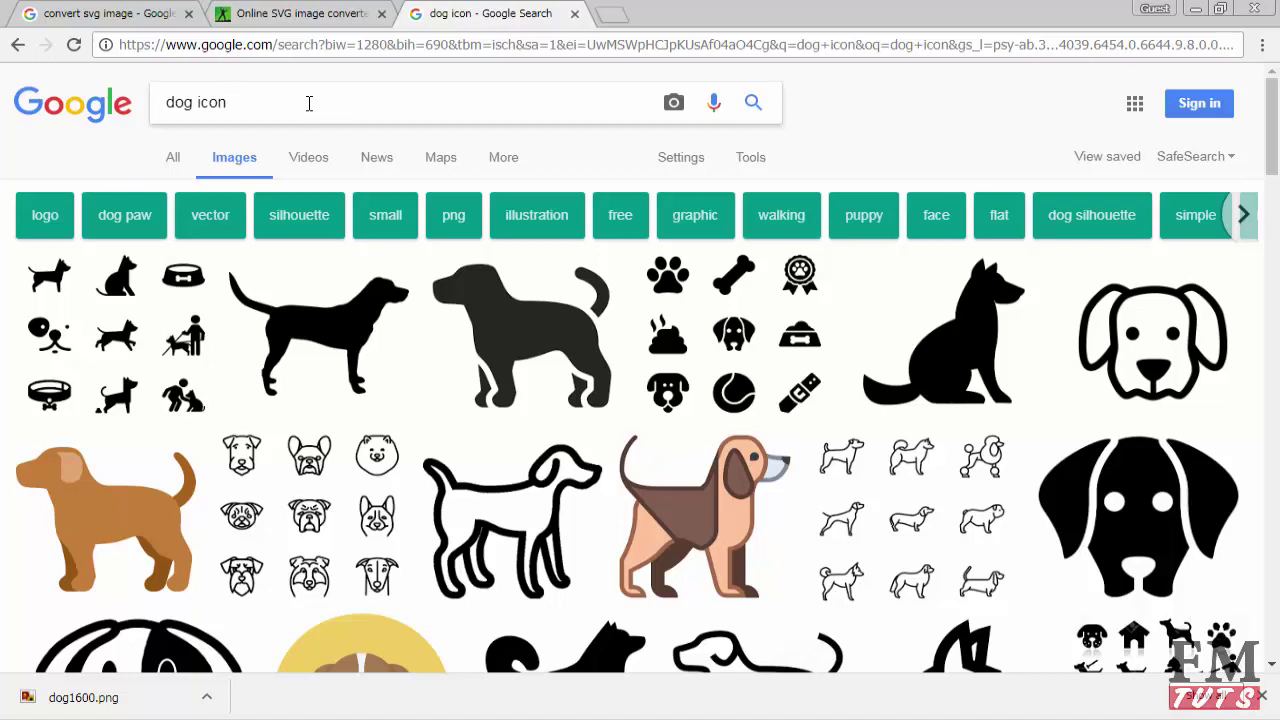
- Browse the dog icon results to the outlined standing dog, then return to the SVG converter
scroll(640, 300, "down", 2)
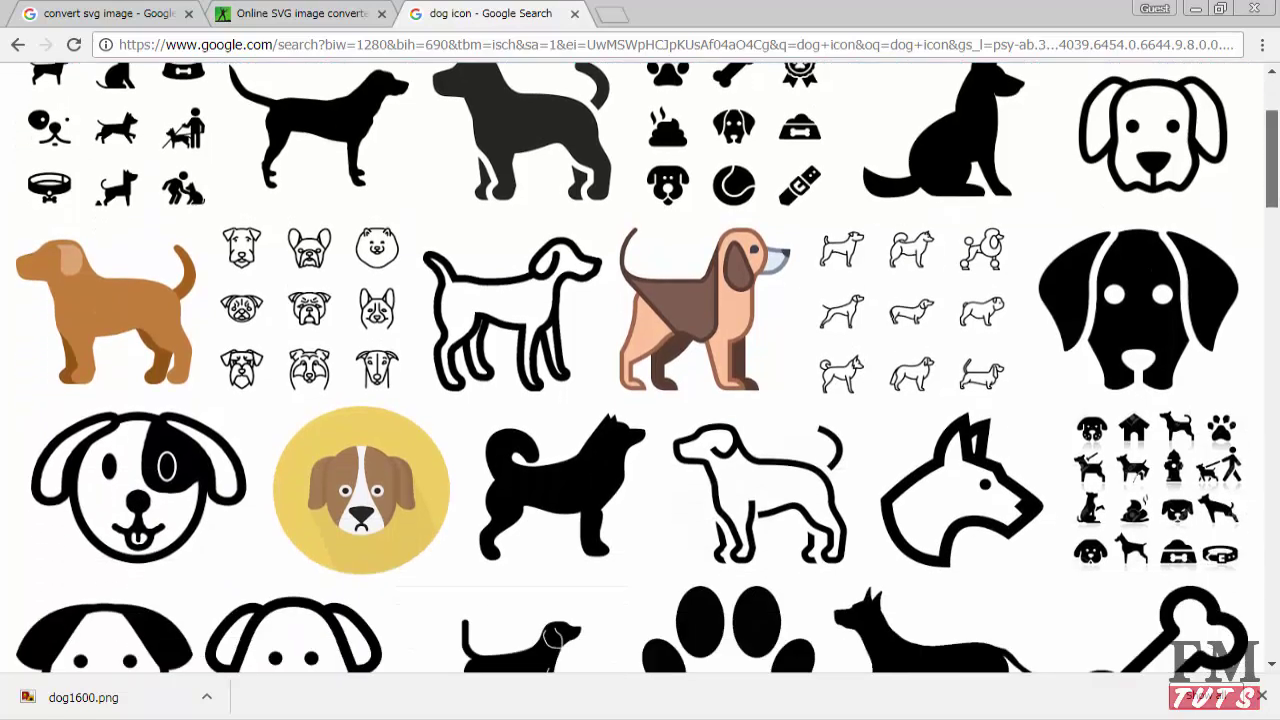
scroll(1277, 208, "down", 2)
left_click_drag(1277, 208, 1277, 320)
scroll(380, 274, "down", 3)
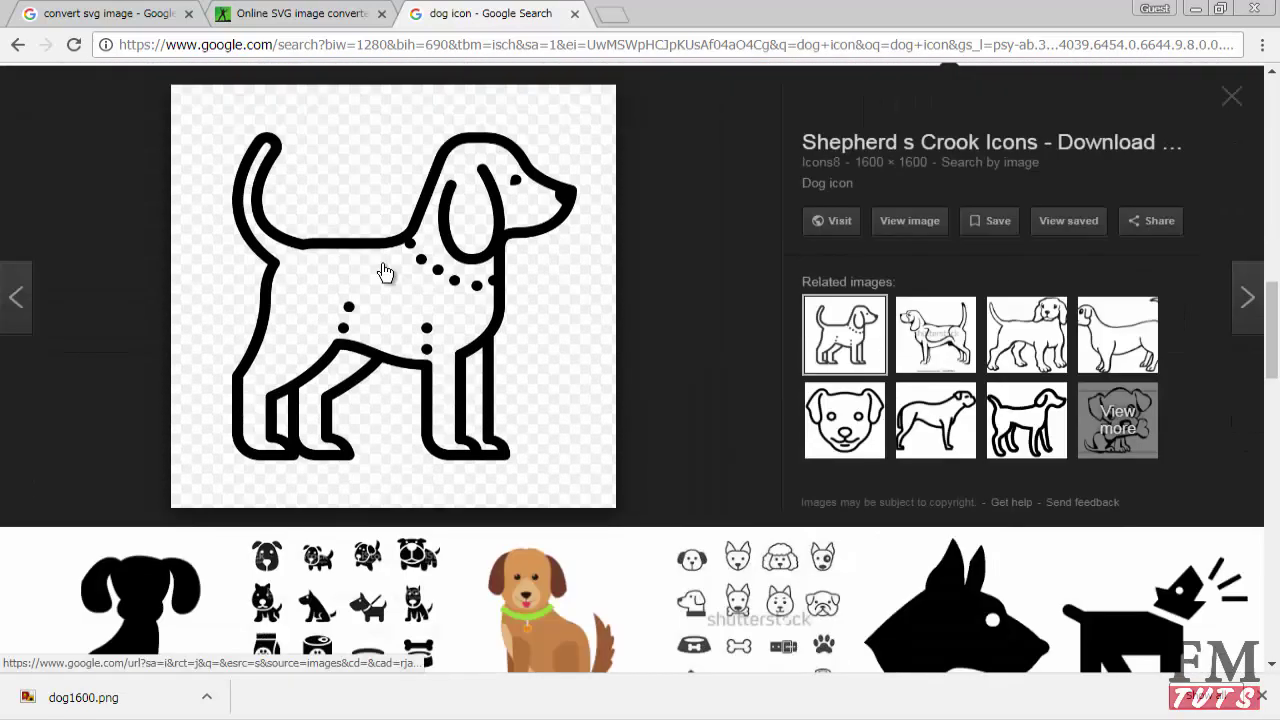
left_click(336, 13)
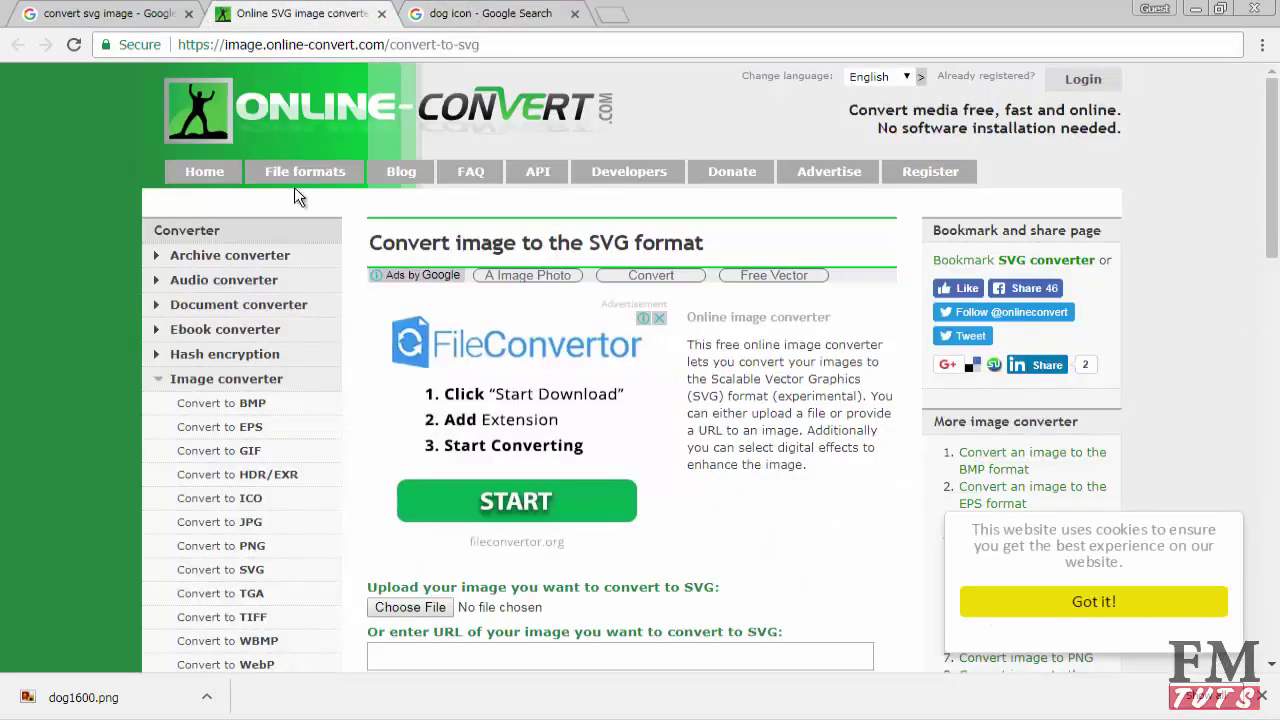
- Upload dog1600.png to the Online-Convert SVG converter and convert it to SVG
left_click(408, 612)
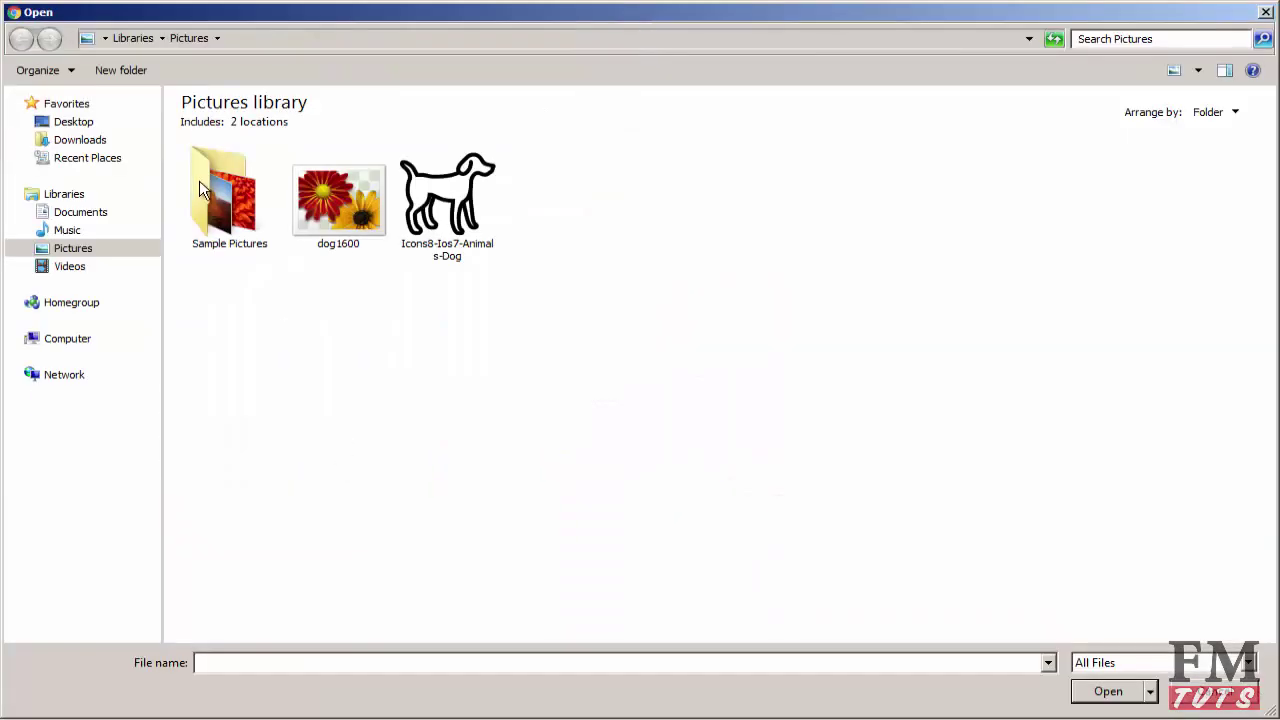
double_click(354, 210)
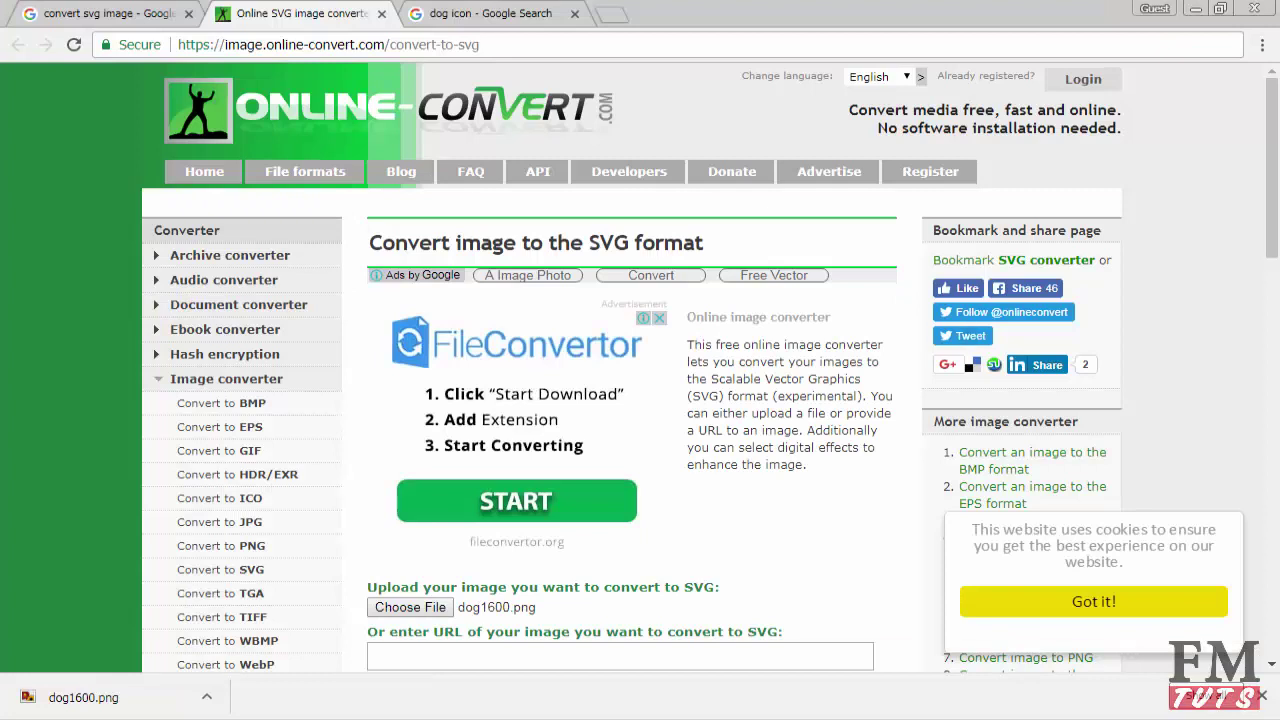
left_click_drag(1270, 200, 1270, 380)
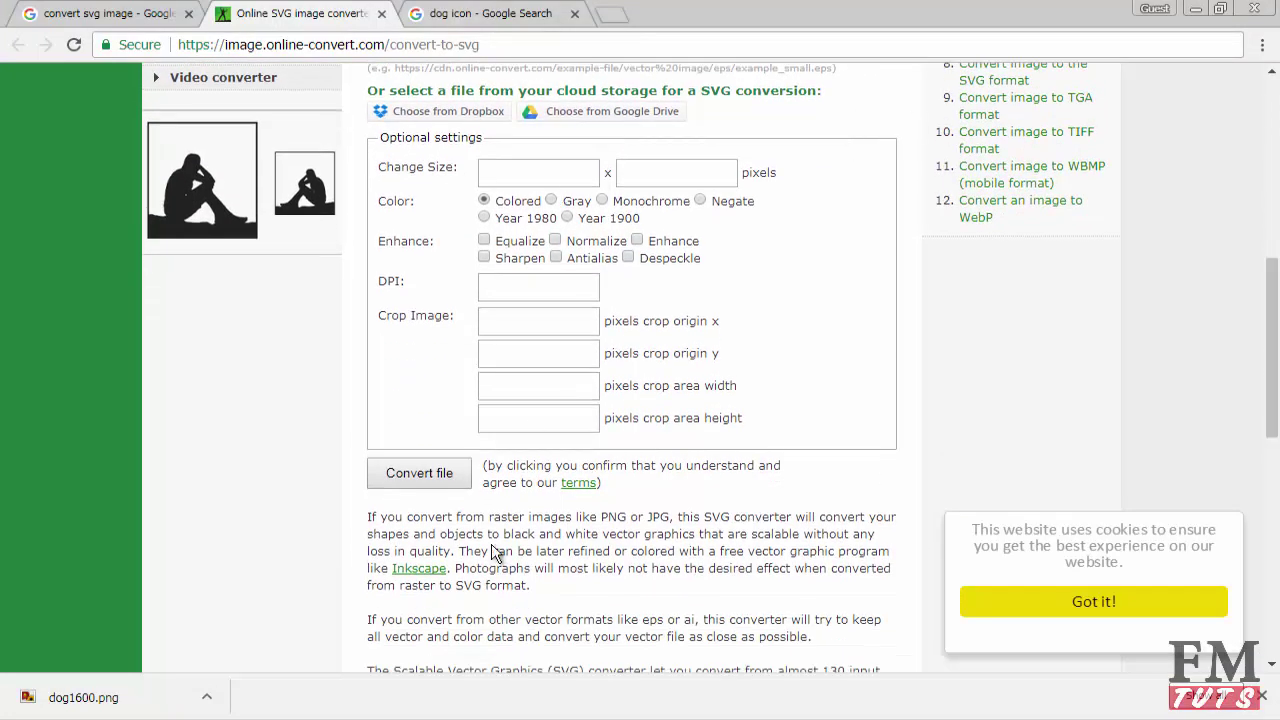
left_click(390, 477)
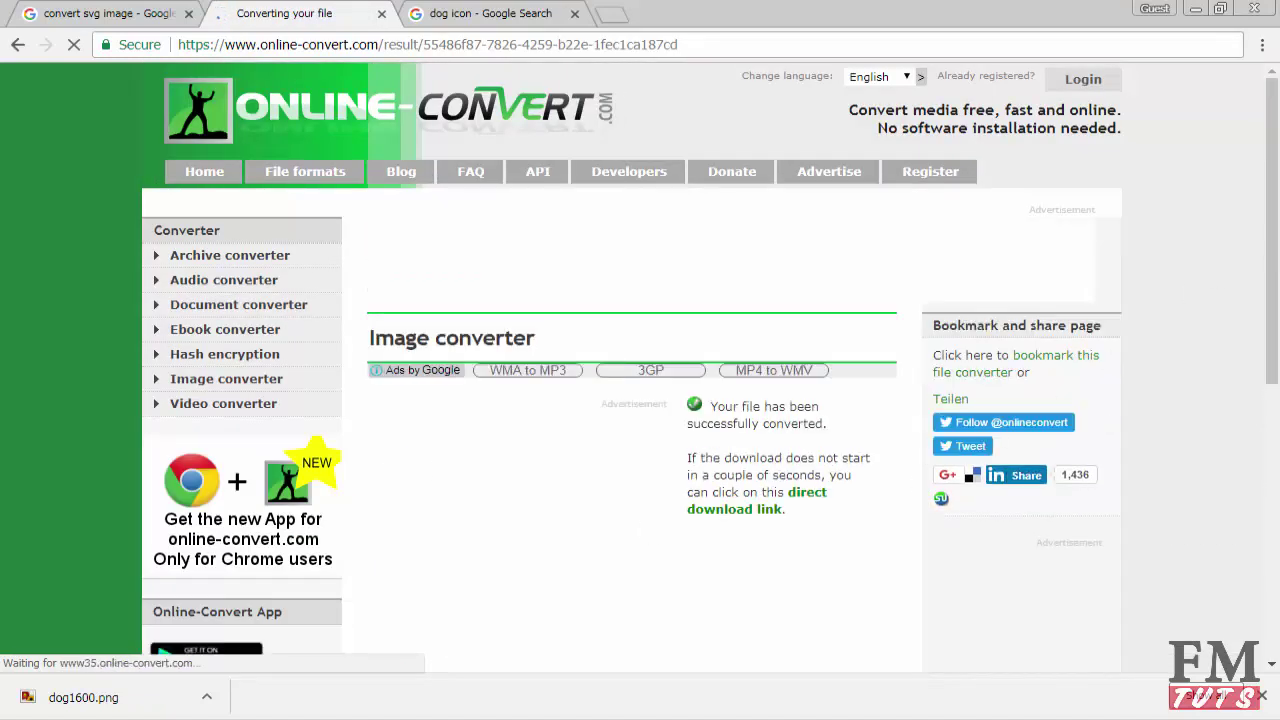
- Open the downloaded dog1600.svg from the download bar in a new browser tab
scroll(635, 619, "down", 1)
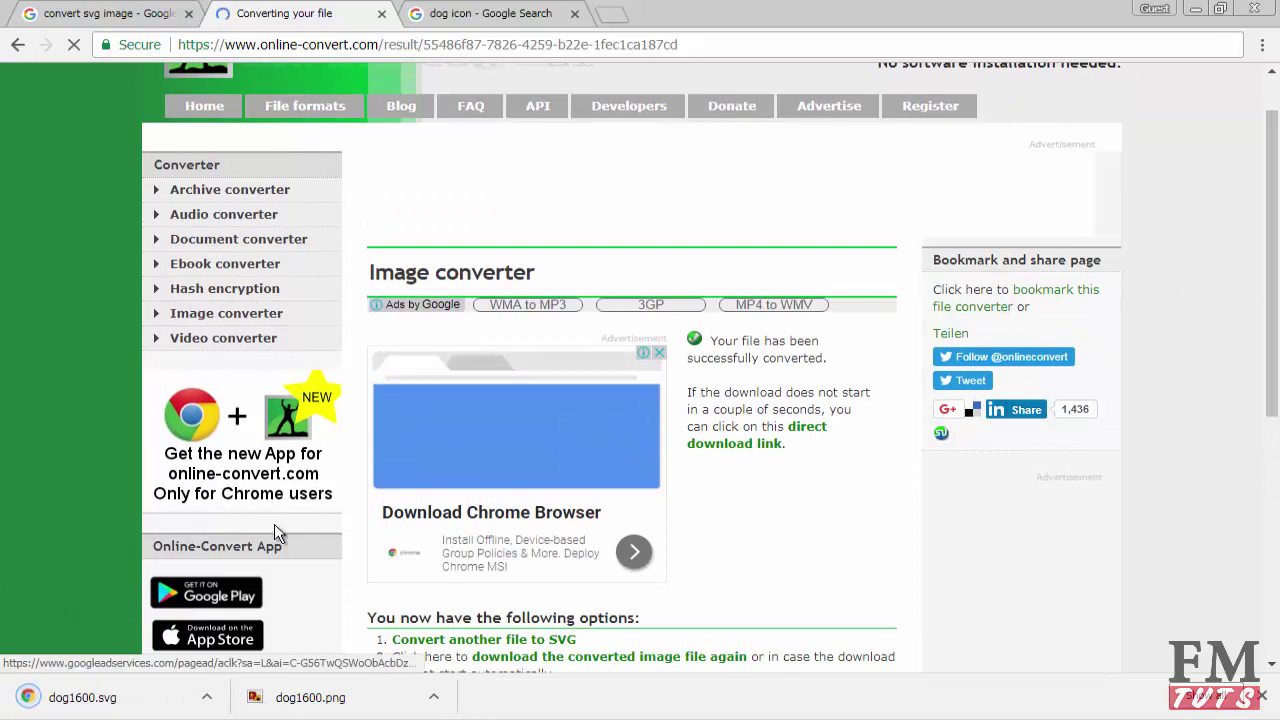
left_click(131, 713)
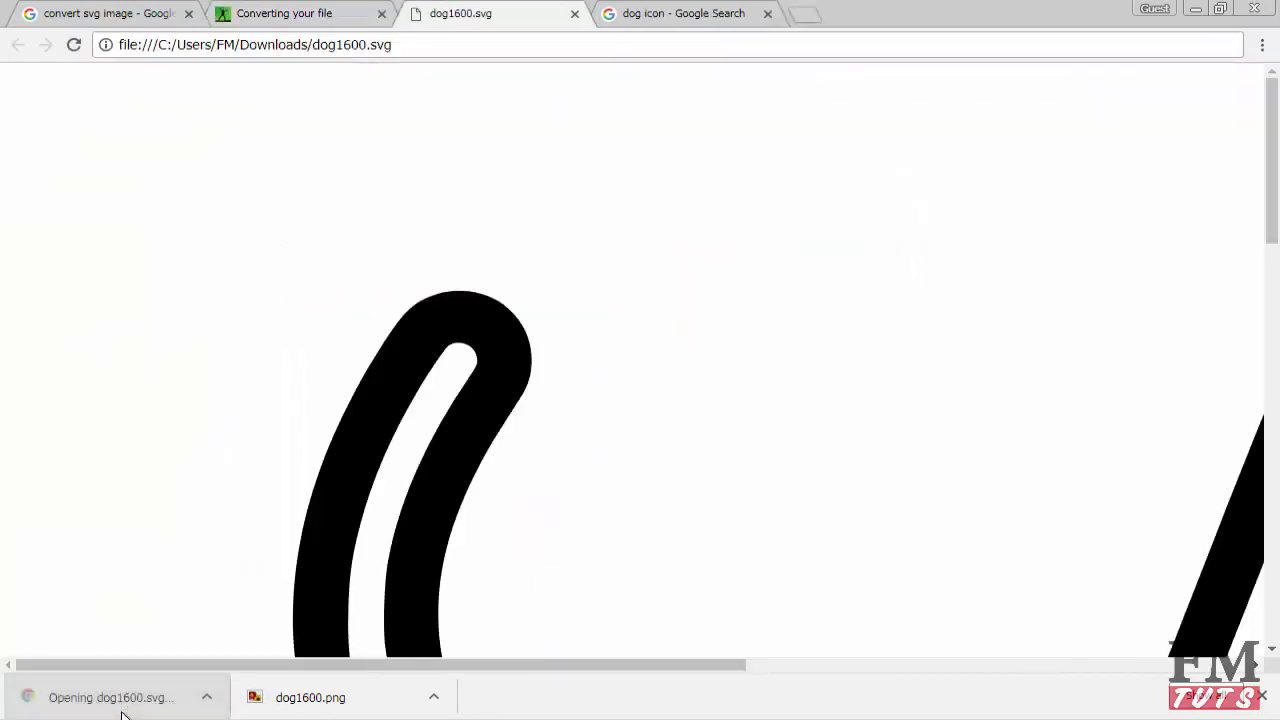
- Zoom the dog SVG out to 25%, in to about 110%, then back to 25%
key("ctrl+minus")
key("ctrl+minus")
key("ctrl+minus")
key("ctrl+minus")
key("ctrl+minus")
key("ctrl+minus")
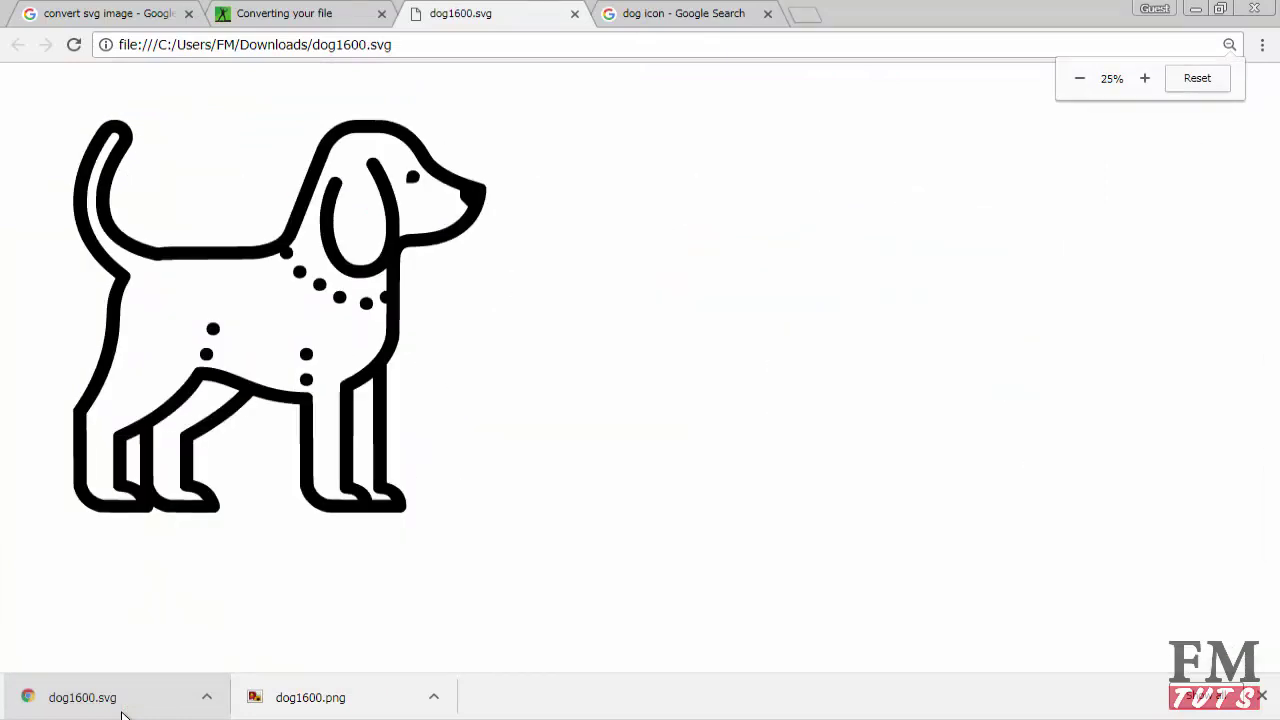
key("ctrl+plus")
key("ctrl+plus")
key("ctrl+plus")
key("ctrl+plus")
key("ctrl+plus")
key("ctrl+plus")
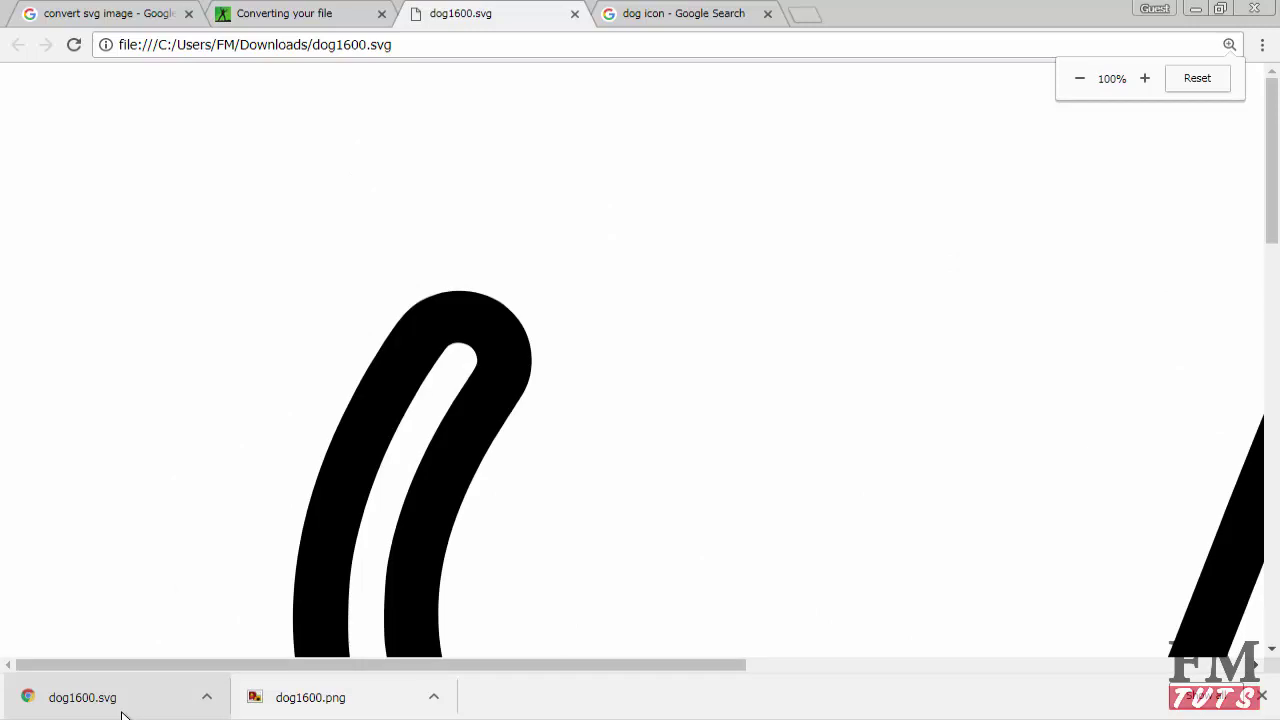
key("ctrl+minus")
key("ctrl+minus")
key("ctrl+minus")
key("ctrl+minus")
key("ctrl+minus")
key("ctrl+minus")
key("ctrl+minus")
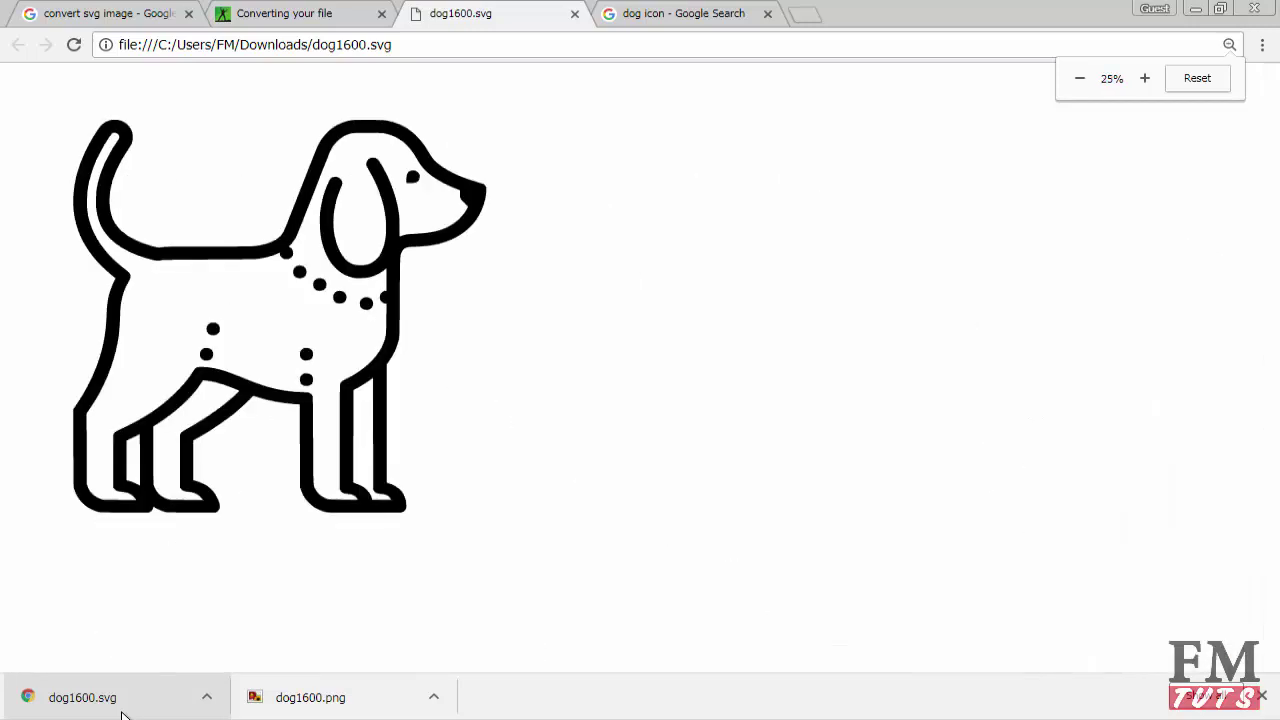